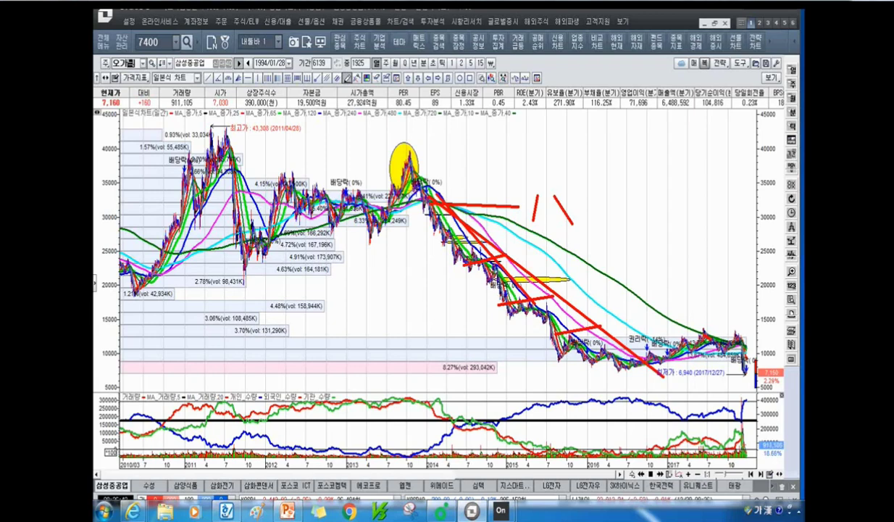
- Load the 오가닉티코스메틱 chart and draw a freehand red line from the November 2016 high across to early March 2017
key("Return")
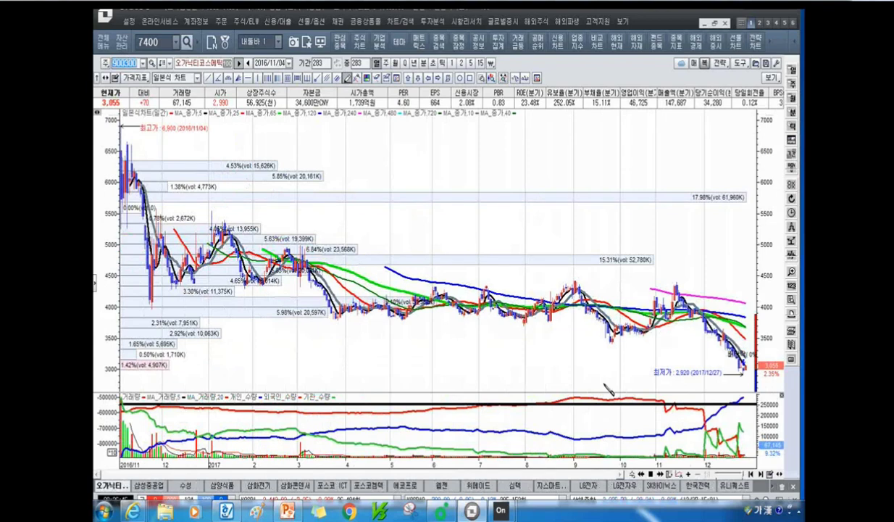
left_click(419, 349)
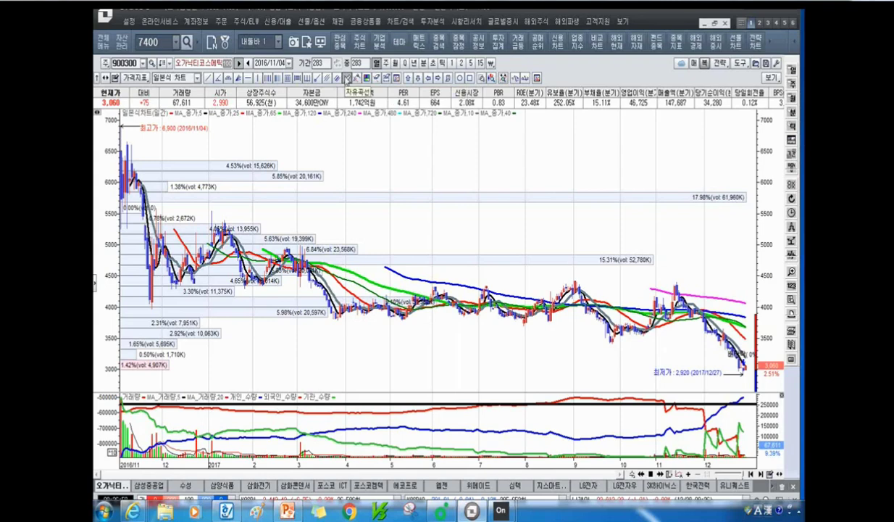
mouse_move(129, 150)
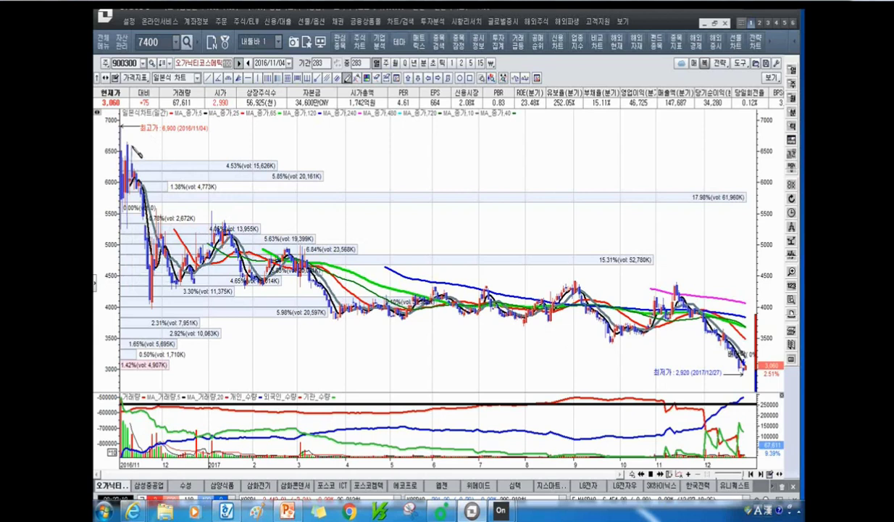
left_click_drag(125, 145, 301, 155)
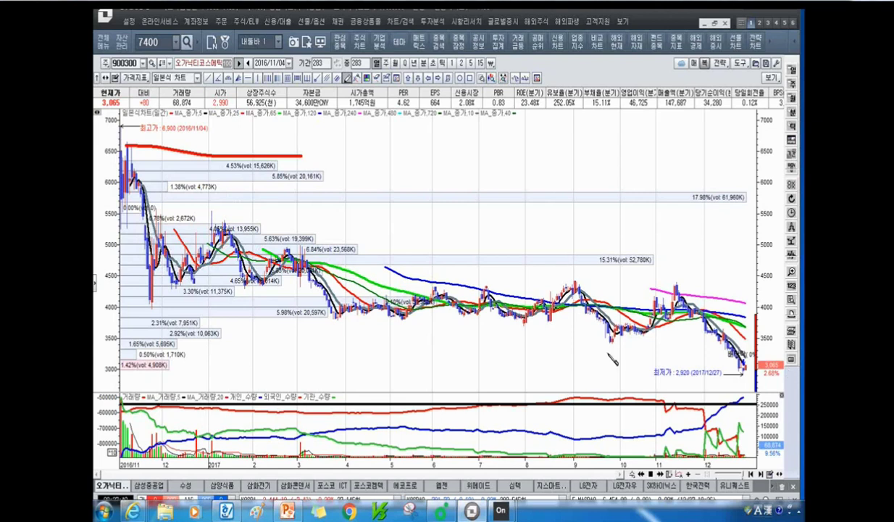
- Search the stock names for "스포츠" and load the chart of 스포츠서울
left_click(120, 64)
key("BackSpace")
type("스포츠")
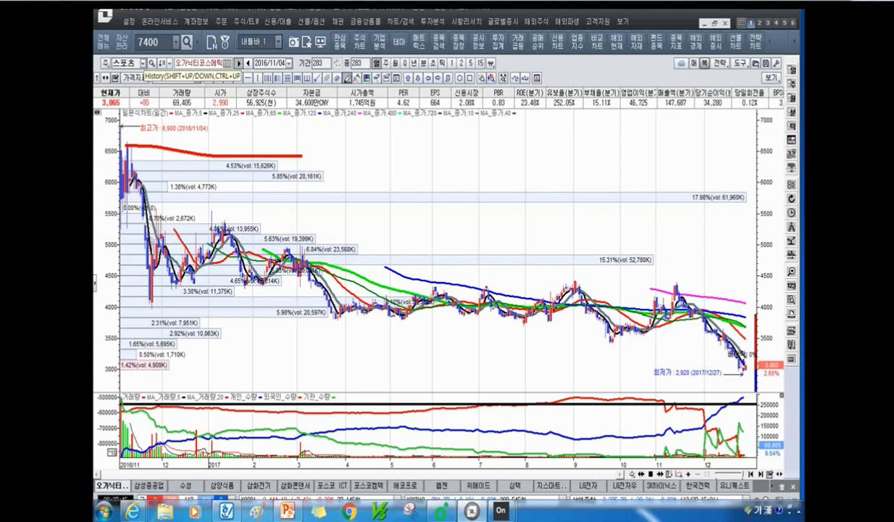
key("Return")
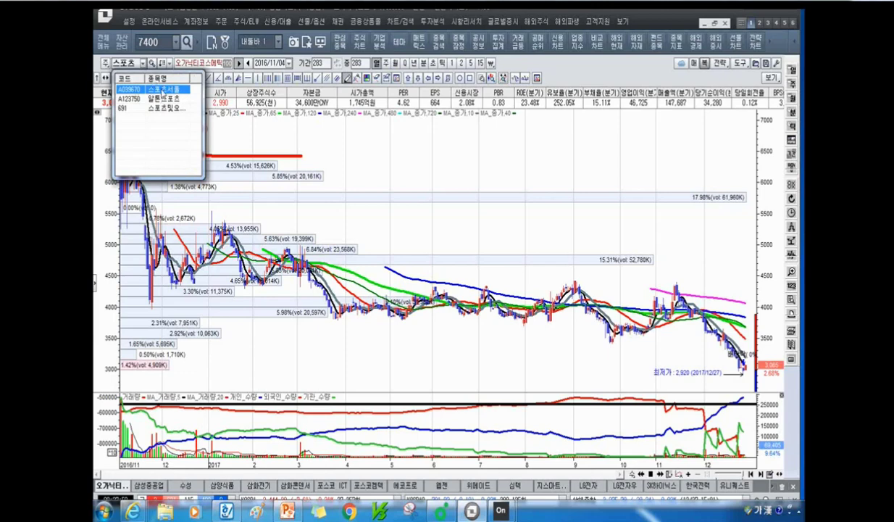
left_click(157, 89)
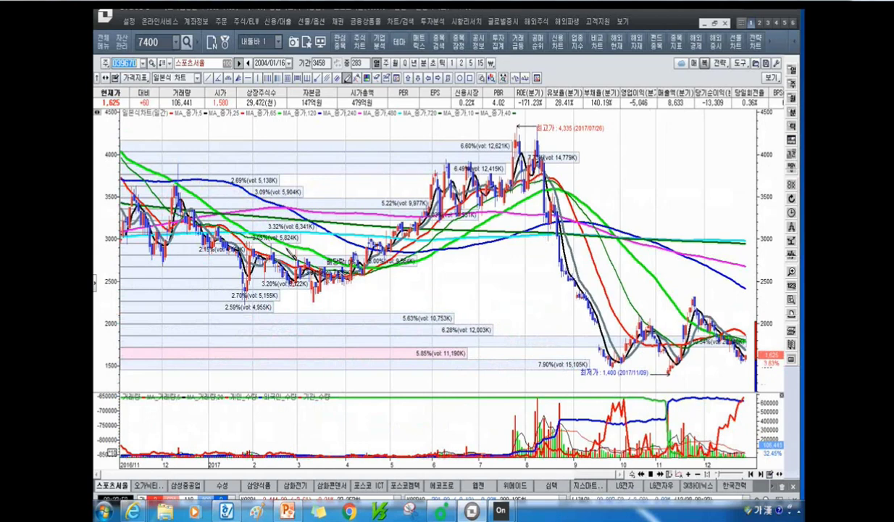
- Review the NICE company analysis of 스포츠서울 down to the Financial Summary, and return to its price chart
left_click(378, 42)
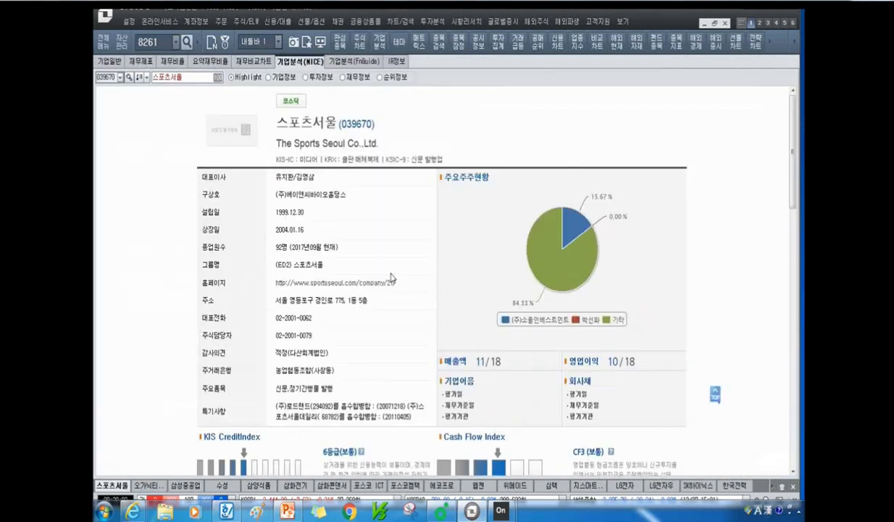
scroll(391, 278, "down", 5)
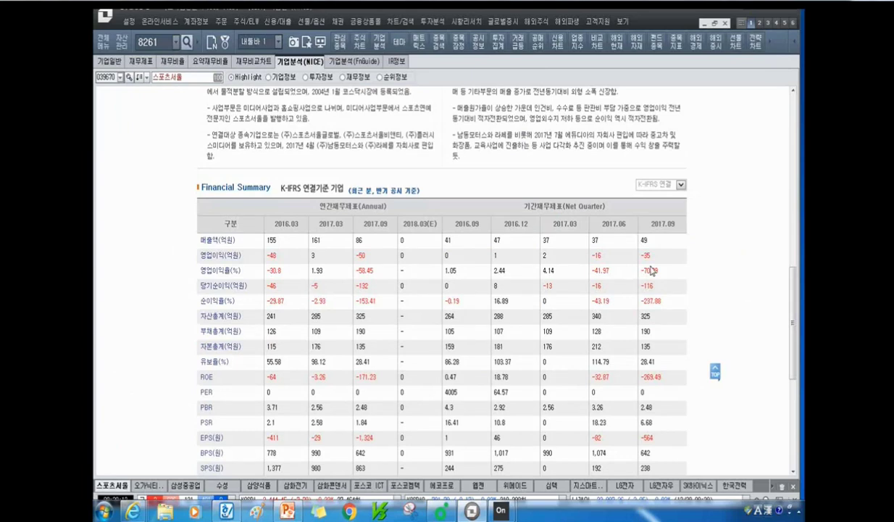
left_click(358, 47)
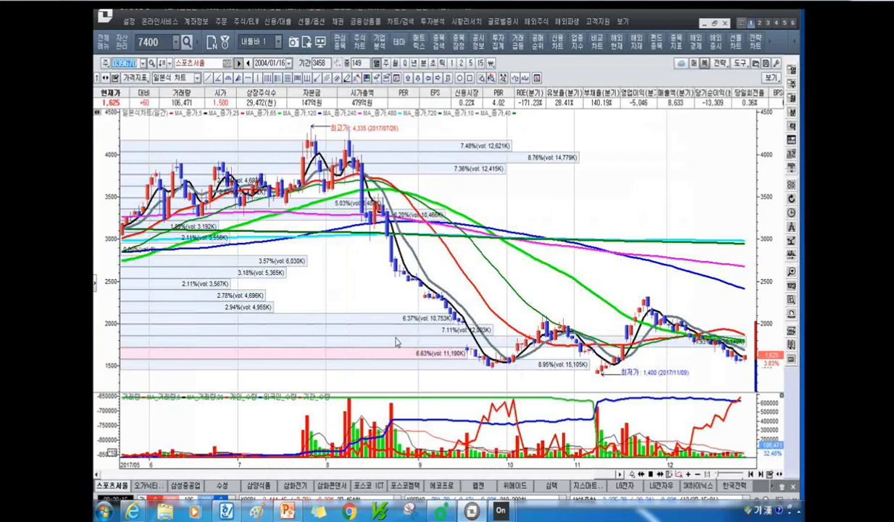
- Examine the 스포츠서울 daily chart over longer and shorter periods around its 2017 decline
scroll(397, 342, "down", 5)
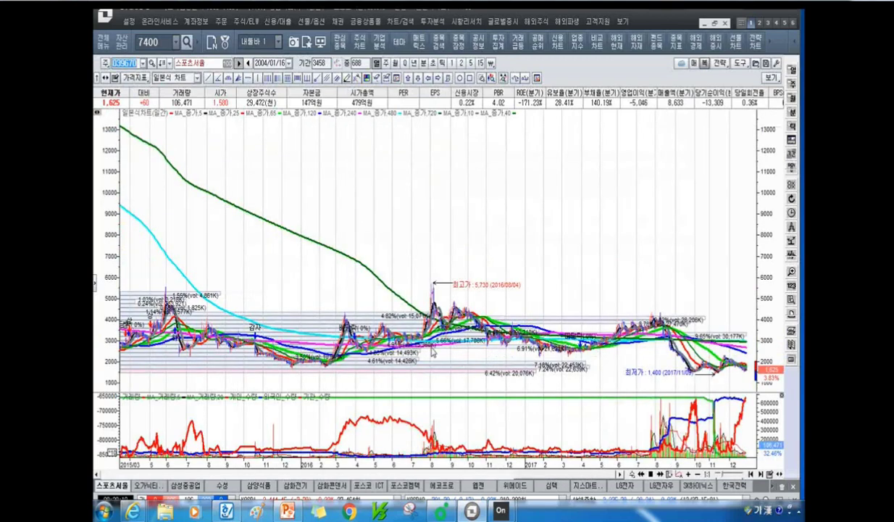
scroll(432, 352, "up", 3)
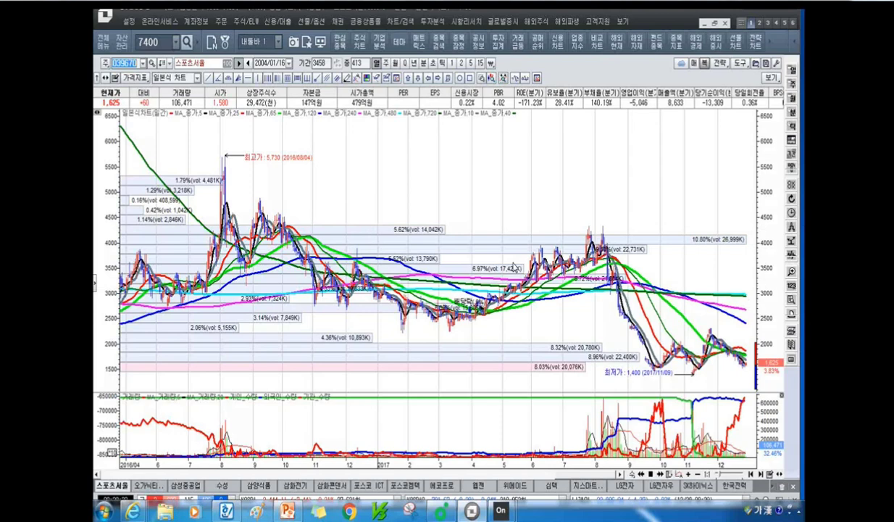
scroll(515, 268, "up", 3)
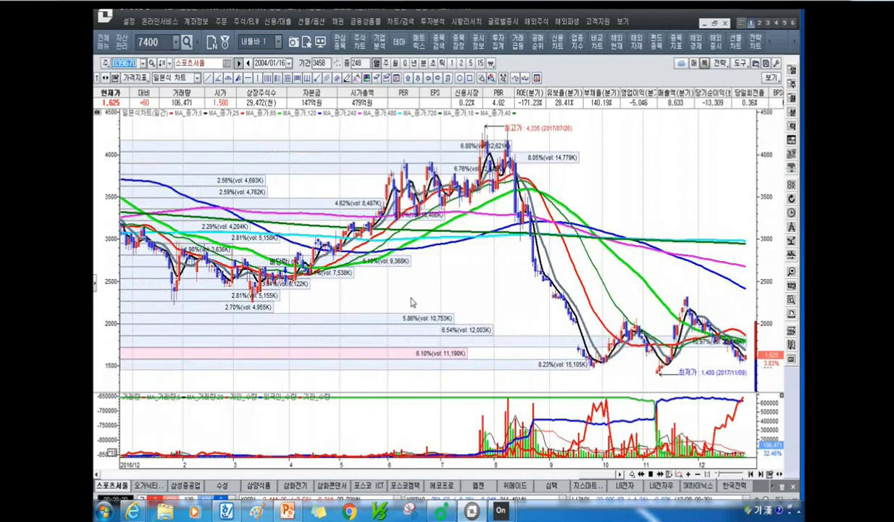
scroll(410, 302, "up", 3)
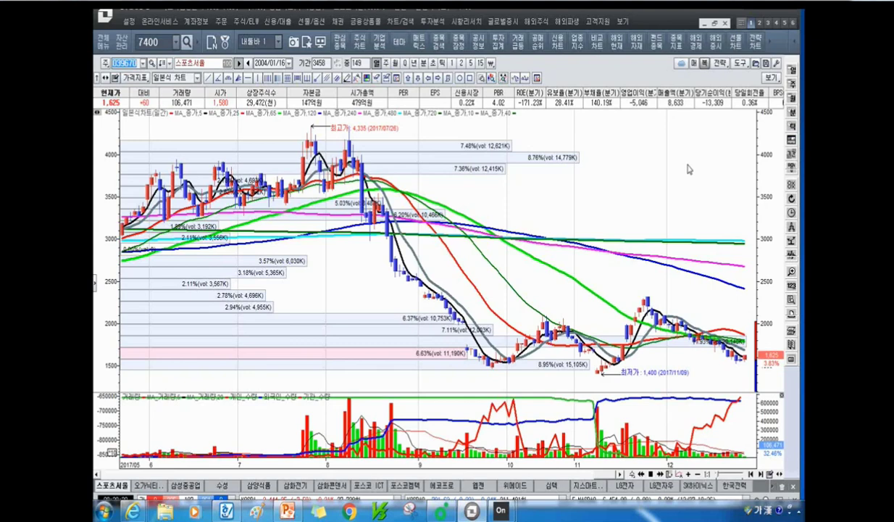
left_click_drag(689, 169, 253, 156)
- Search the stock names for "대림" and load the chart of 대림B&Co
left_click(129, 64)
key("BackSpace")
type("대림")
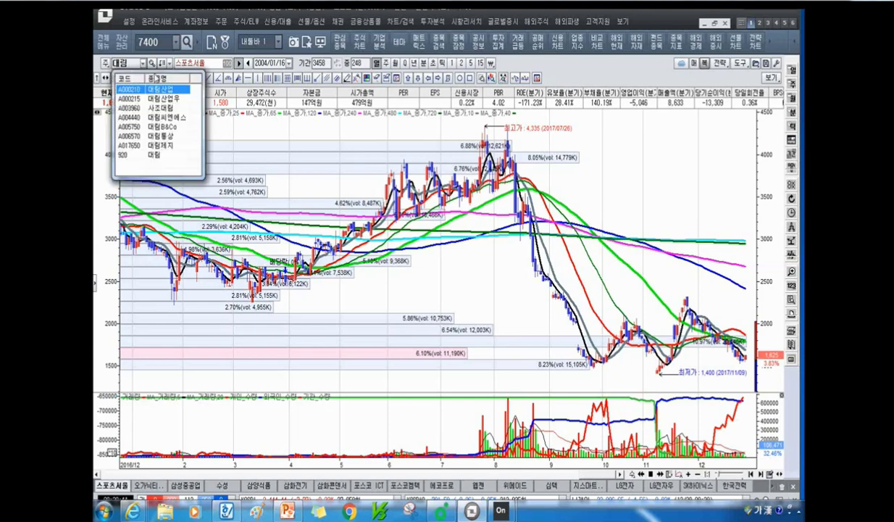
left_click(181, 126)
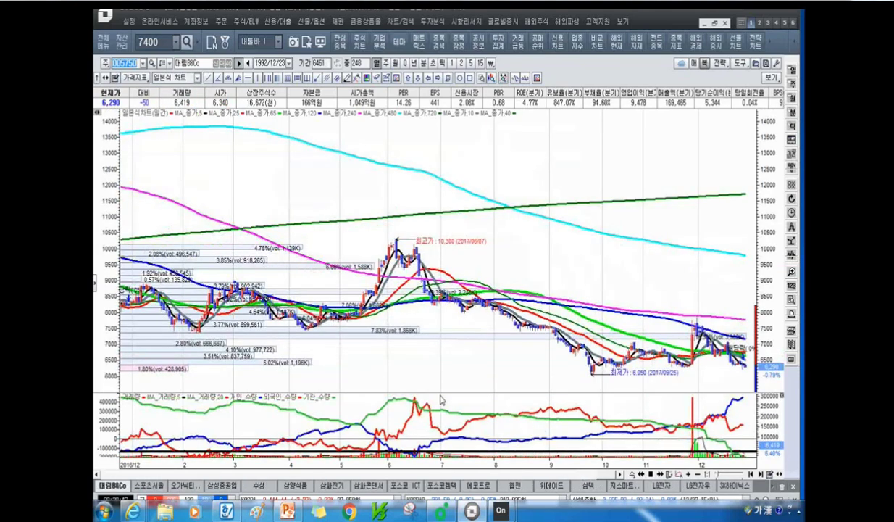
- Mark the August 2017 drop with a yellow ellipse and add a large ellipse spanning about August 2016 to September 2017
scroll(401, 400, "up", 3)
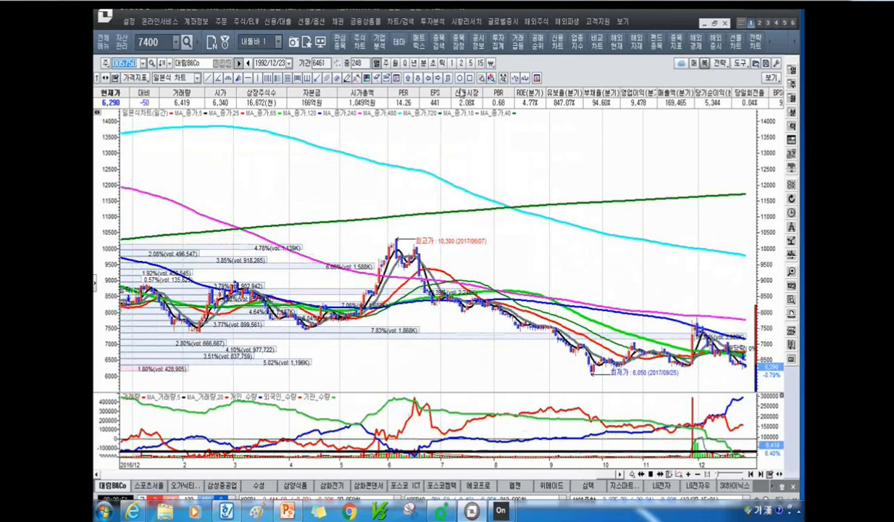
left_click_drag(536, 337, 511, 293)
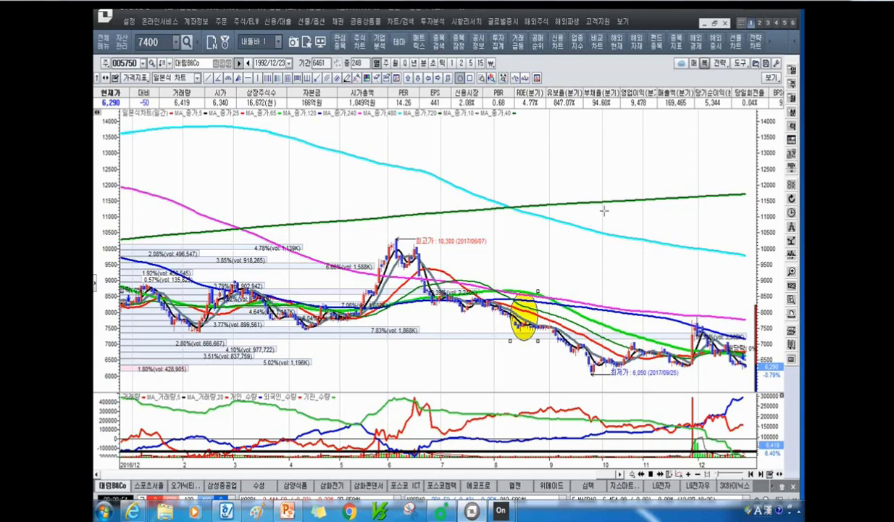
scroll(603, 210, "down", 3)
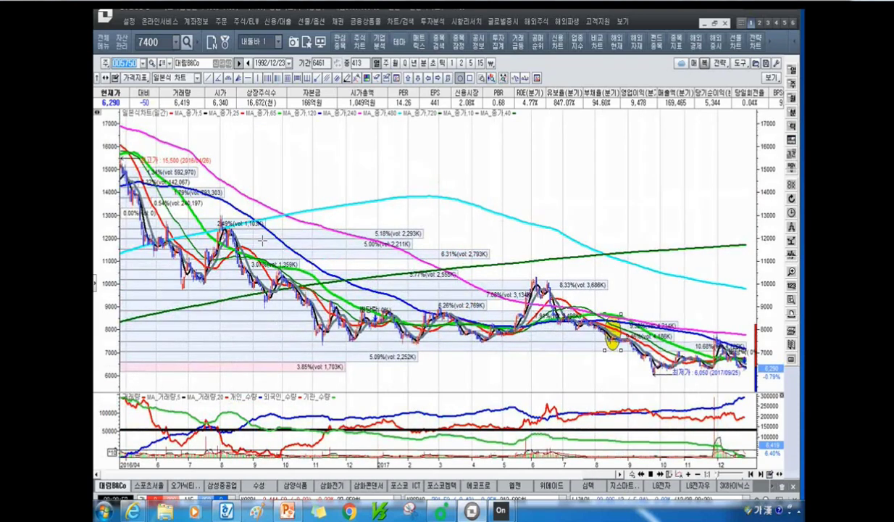
left_click_drag(246, 230, 633, 297)
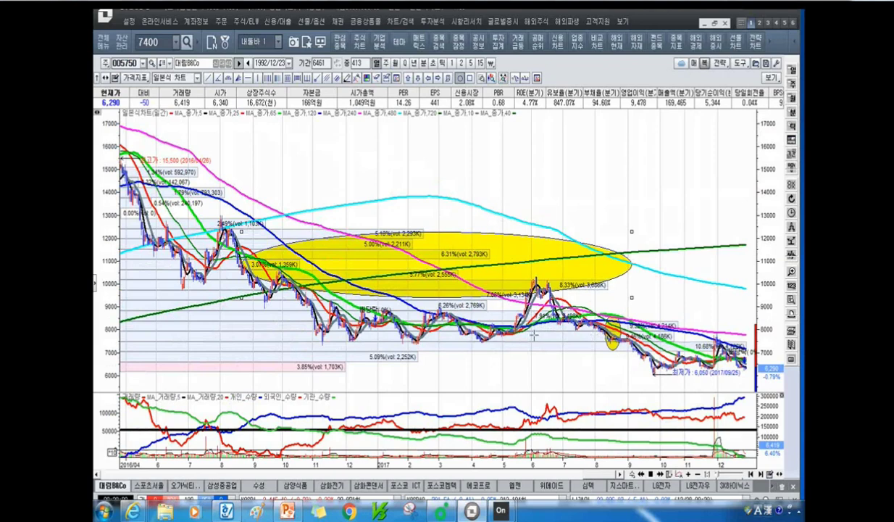
- Add flat and thin vertical ellipses at the August 2017 candles, plus a wide ellipse over the lows through December 2017
scroll(529, 335, "up", 5)
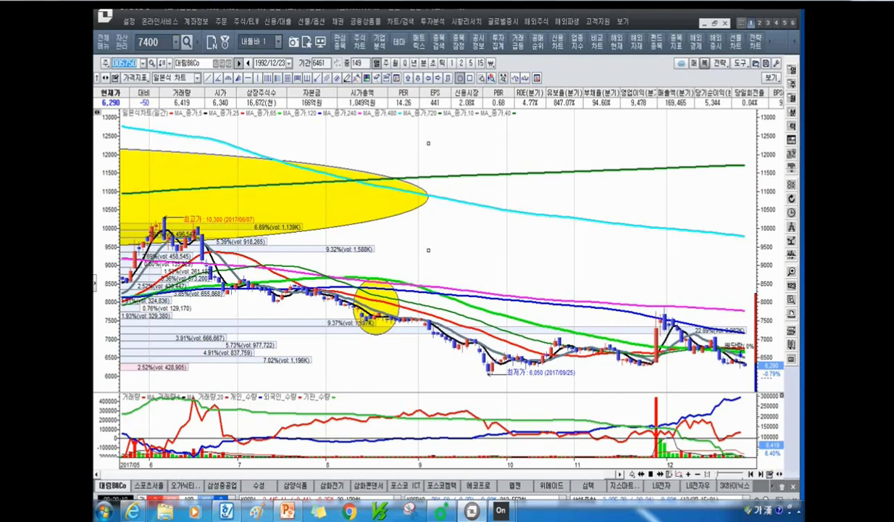
left_click_drag(377, 313, 422, 317)
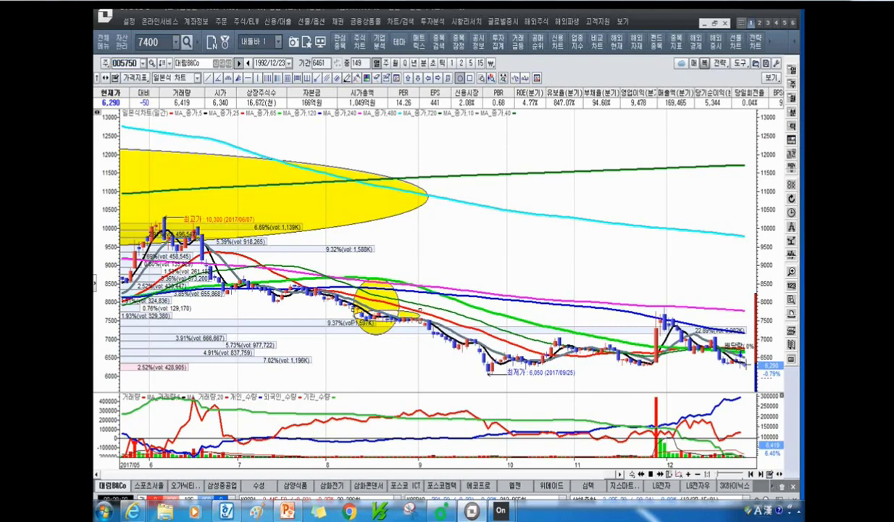
mouse_move(746, 365)
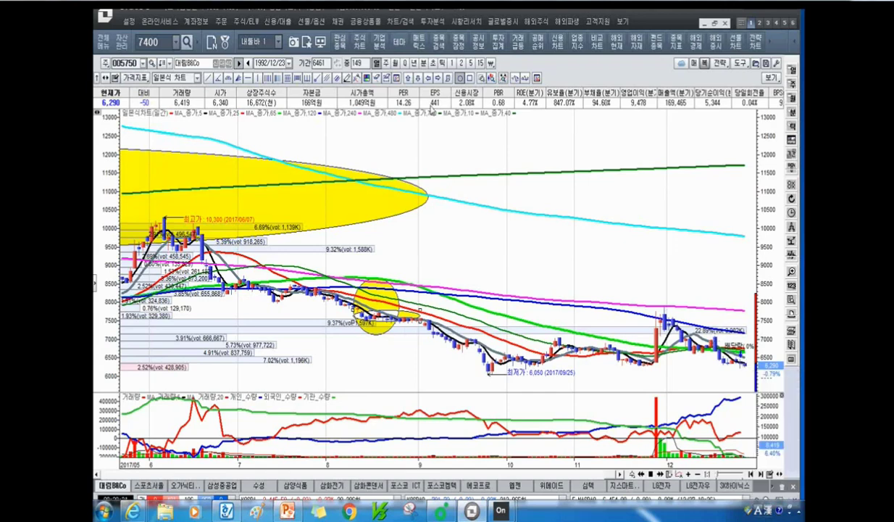
left_click(461, 80)
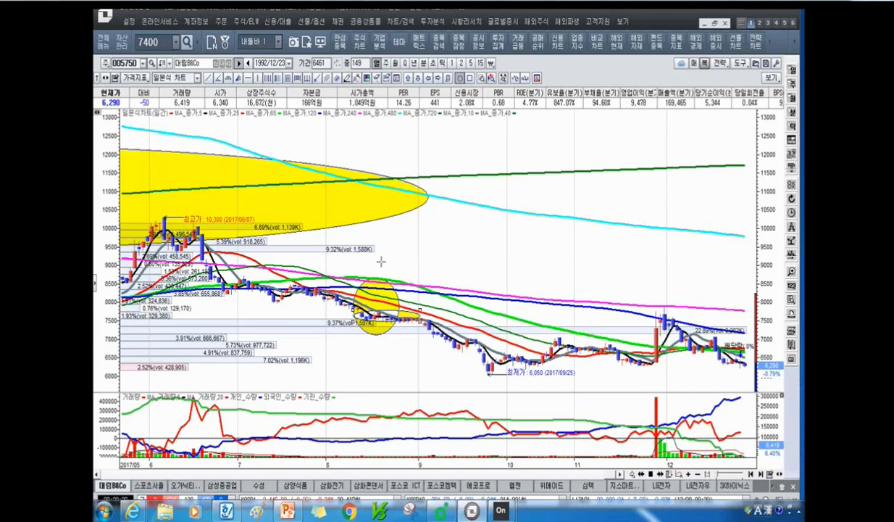
left_click_drag(378, 348, 380, 277)
left_click_drag(367, 311, 743, 374)
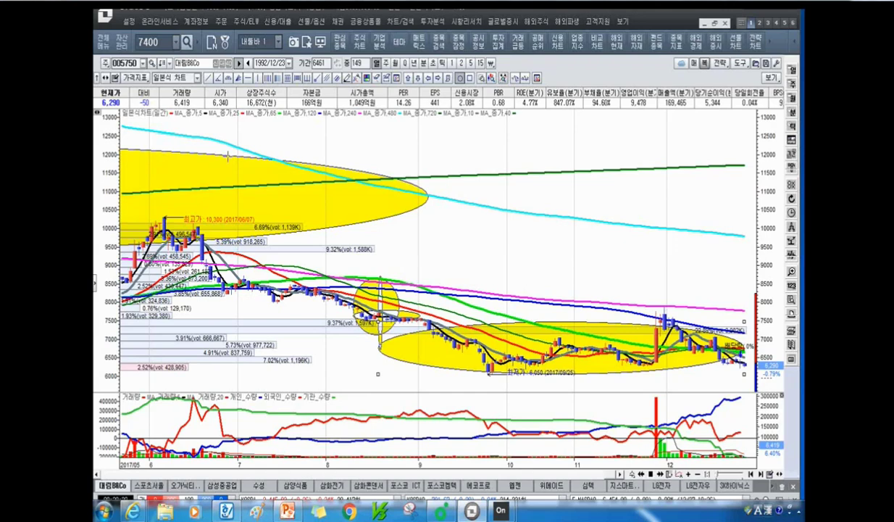
- Load the 삼양식품 chart and mark the early December 2017 peak near 80,000 with a small yellow ellipse
left_click(124, 65)
type("삼익시품")
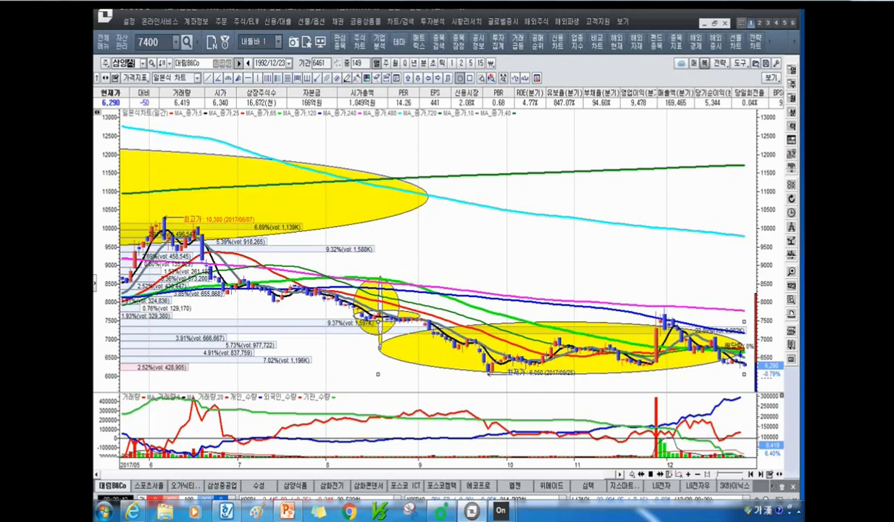
key("Return")
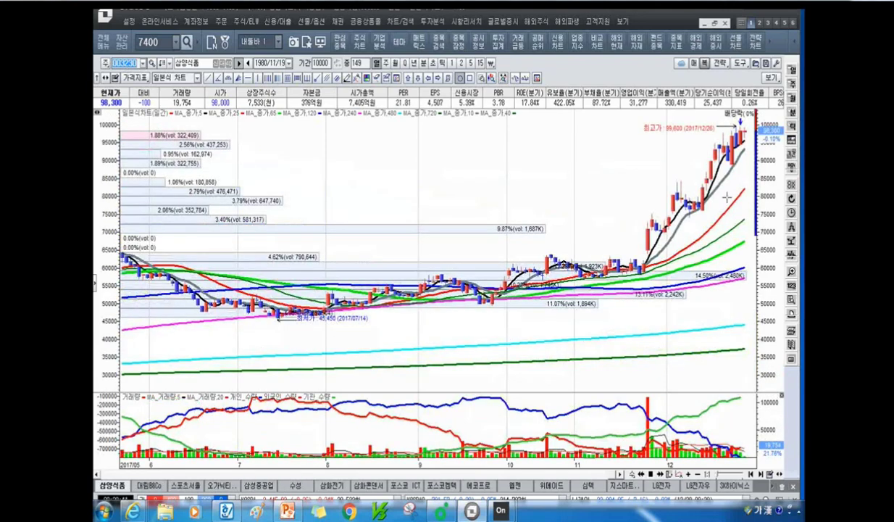
left_click_drag(656, 189, 690, 201)
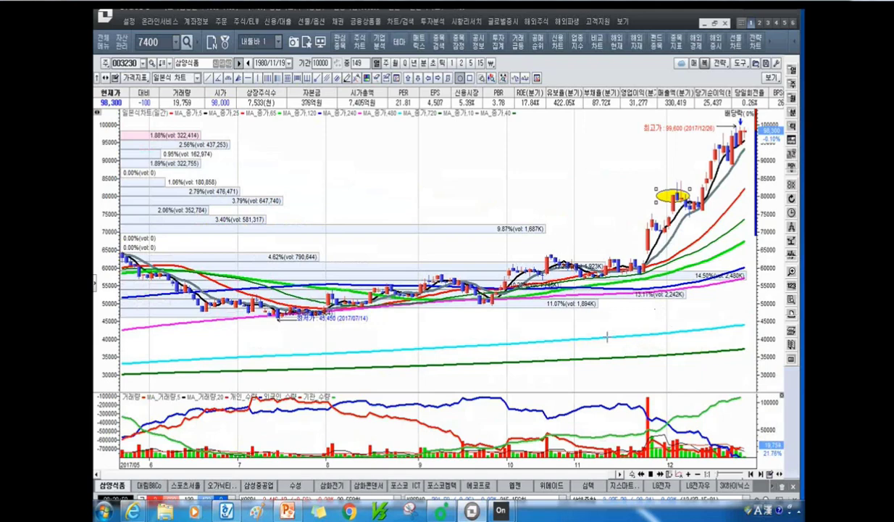
scroll(524, 335, "down", 3)
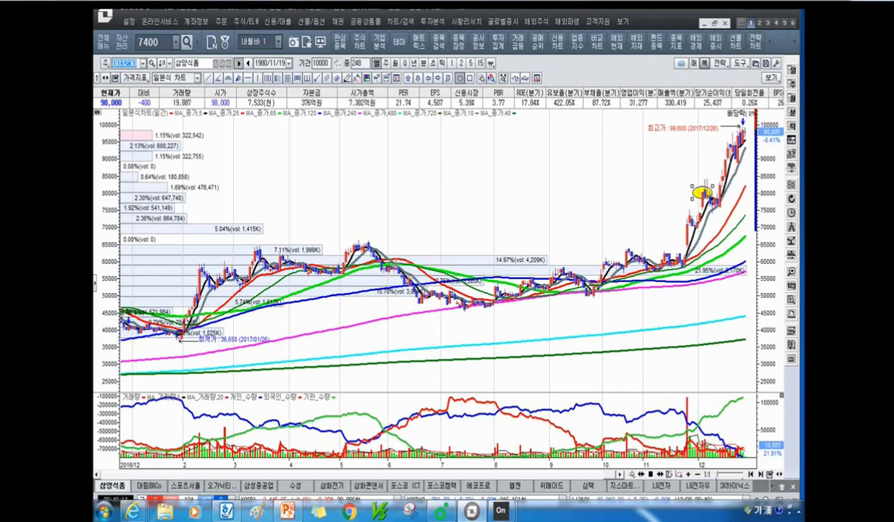
- Switch to the PowerPoint presentation and show slide 8 with the annotated 삼화콘덴서 chart
left_click(288, 511)
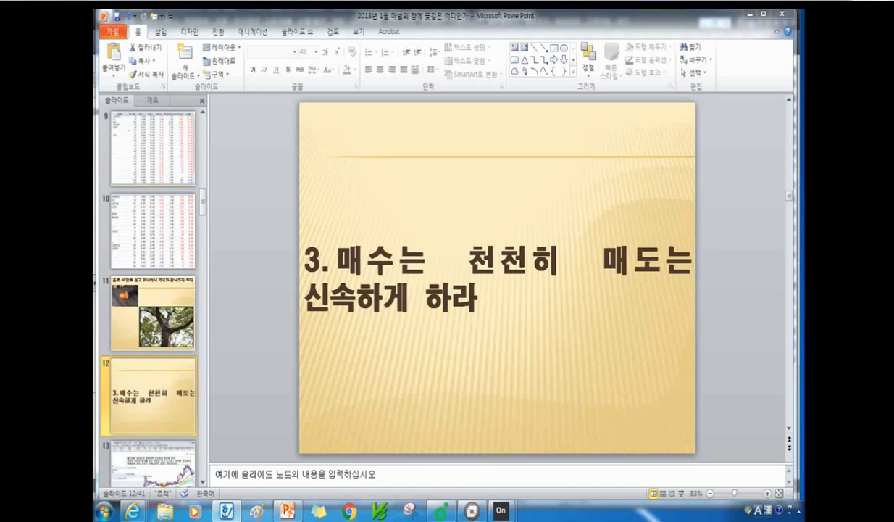
key("Hangul")
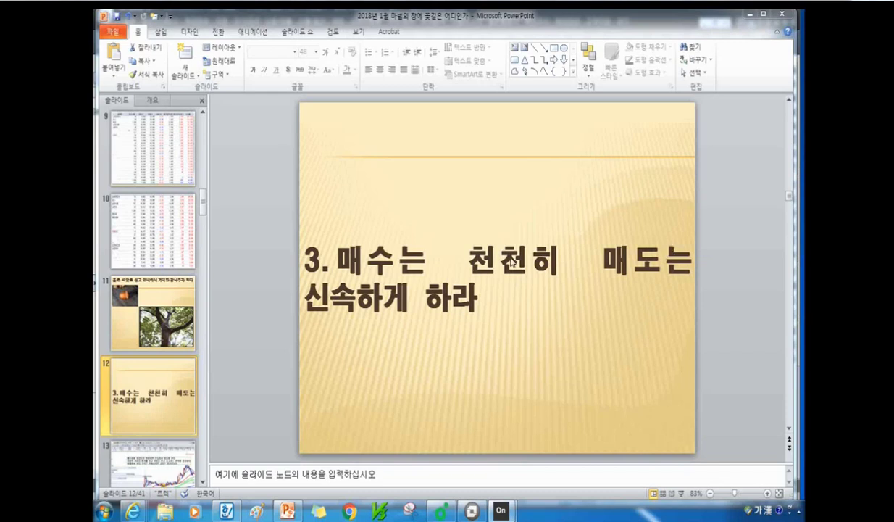
scroll(151, 239, "up", 3)
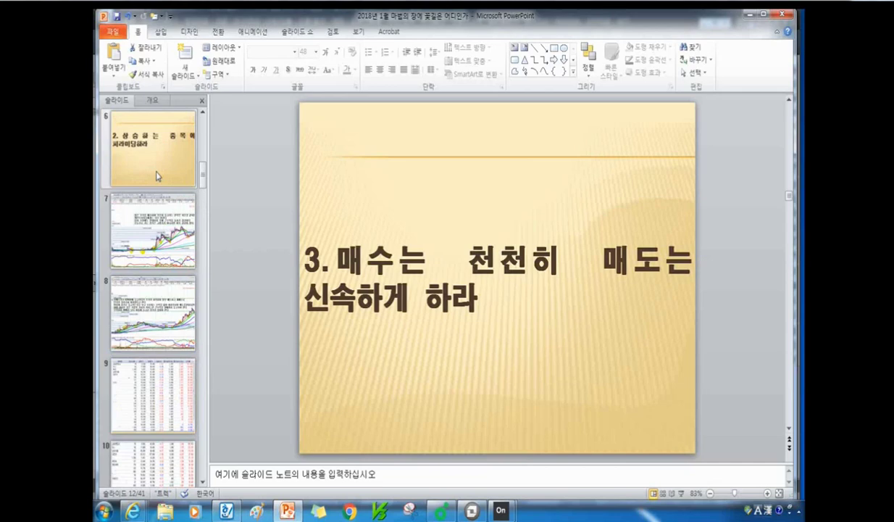
left_click(151, 321)
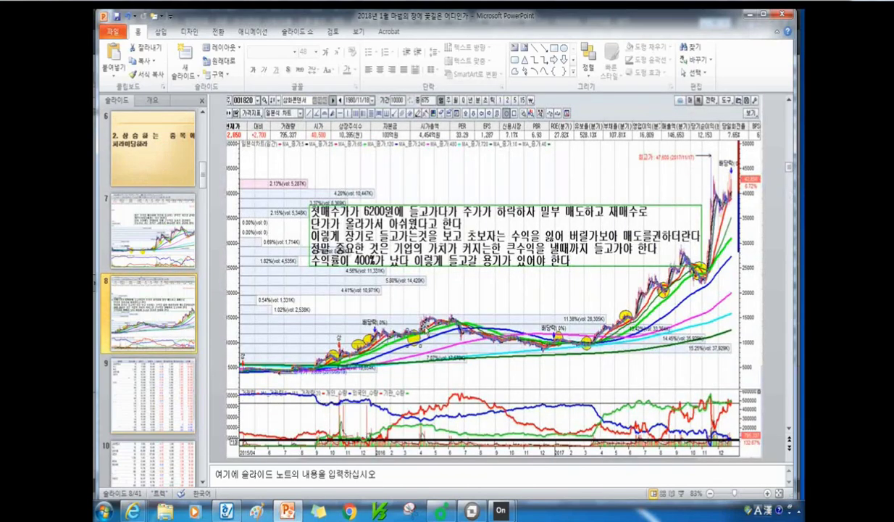
left_click(560, 339)
key("Hangul")
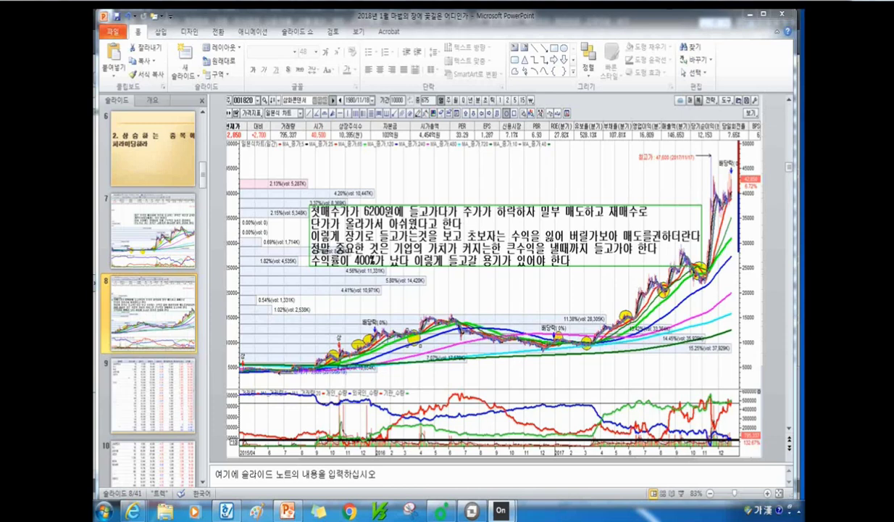
key("Hangul")
key("Hangul")
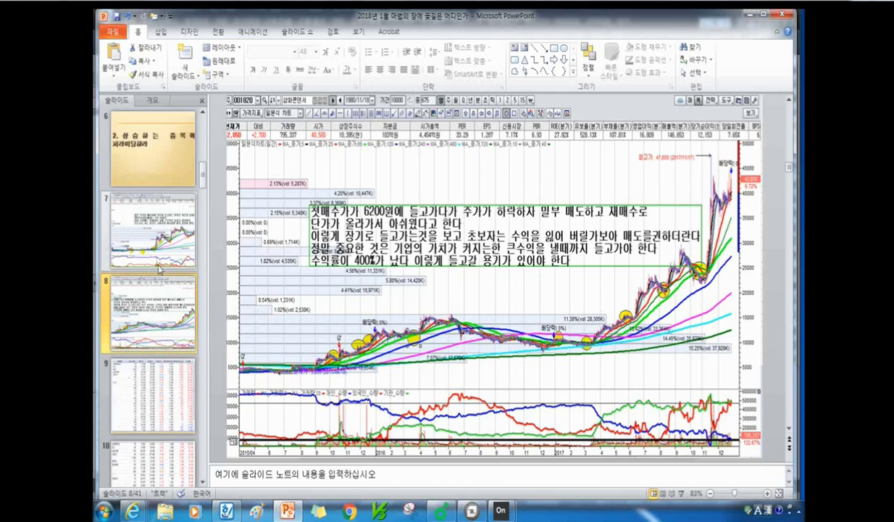
- Show slide 7 with the annotated 삼양식품 chart, and load the 스포츠서울 chart in the trading program
left_click(155, 239)
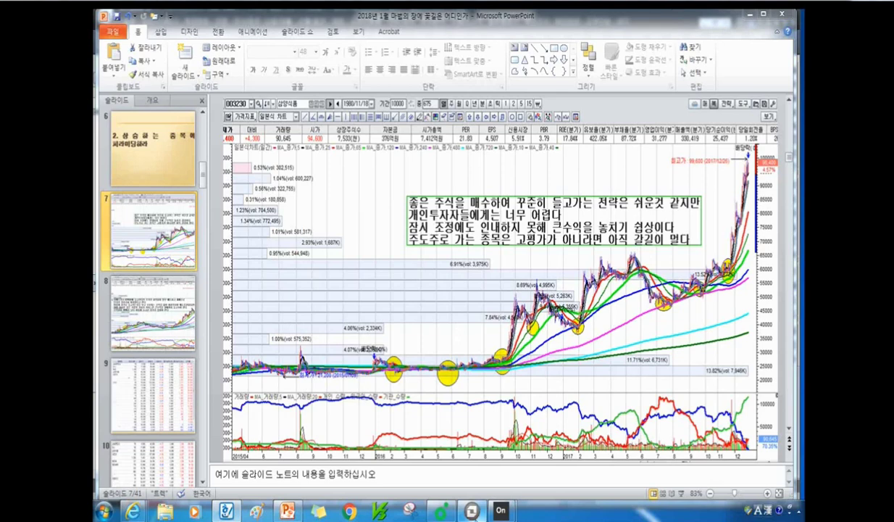
left_click(472, 510)
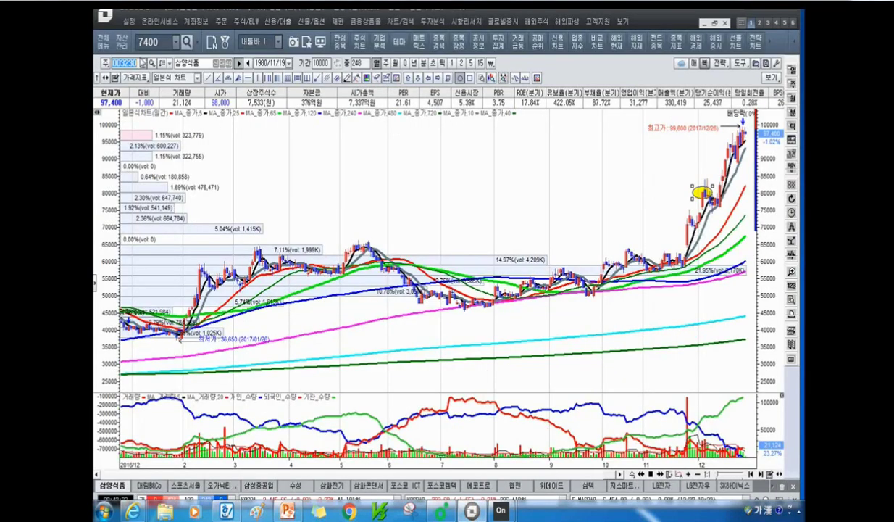
left_click(143, 63)
left_click(138, 106)
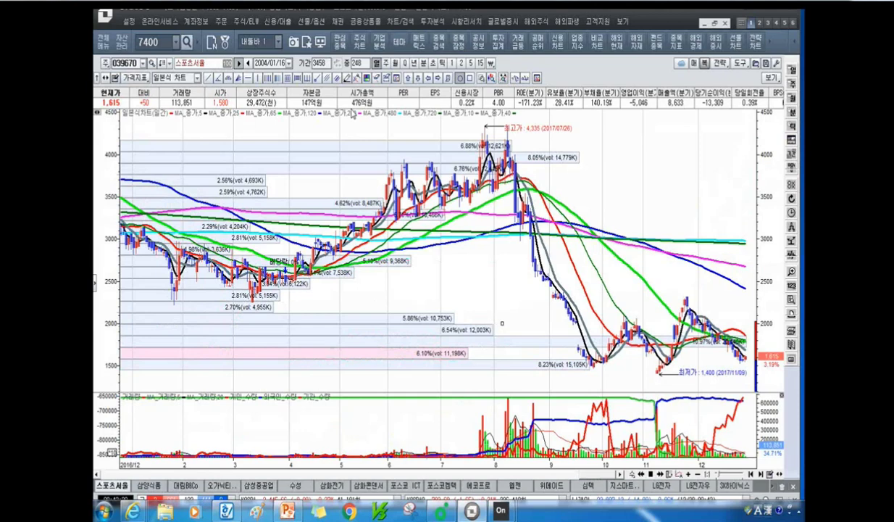
- Examine the Financial Summary table in the 스포츠서울 company analysis and return to its price chart
left_click(379, 42)
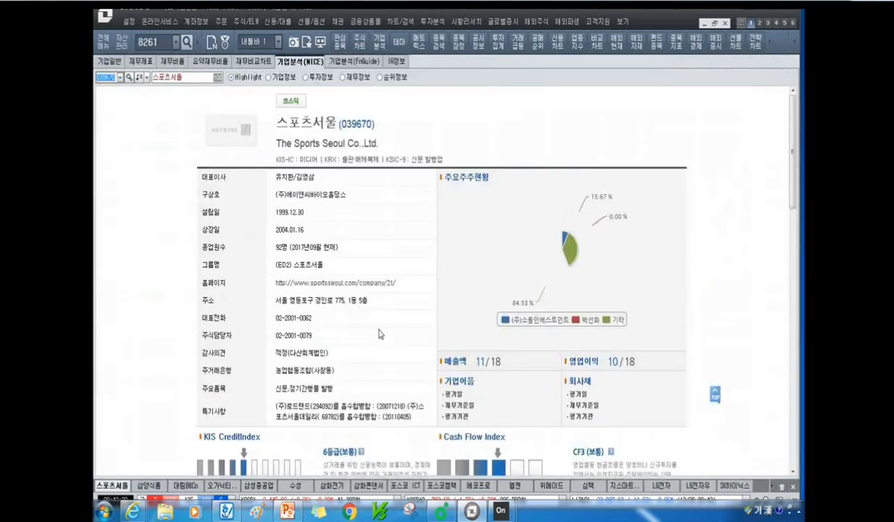
scroll(379, 334, "down", 5)
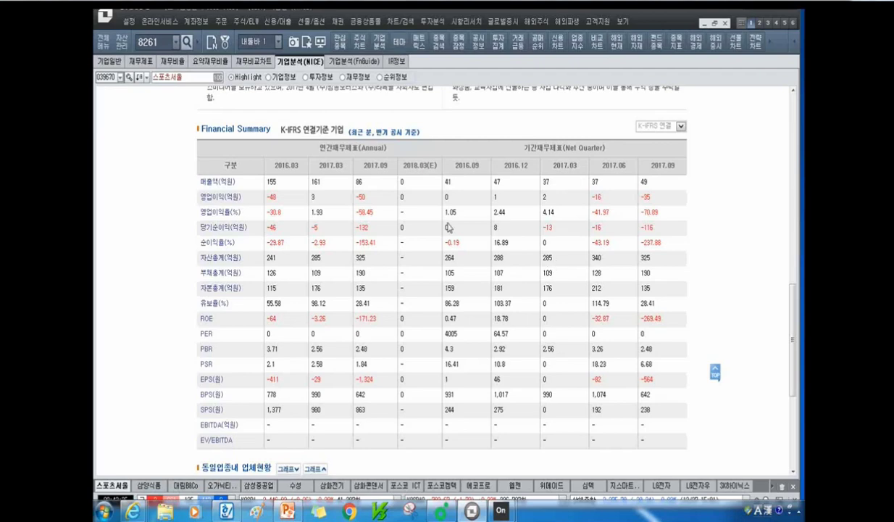
left_click(358, 42)
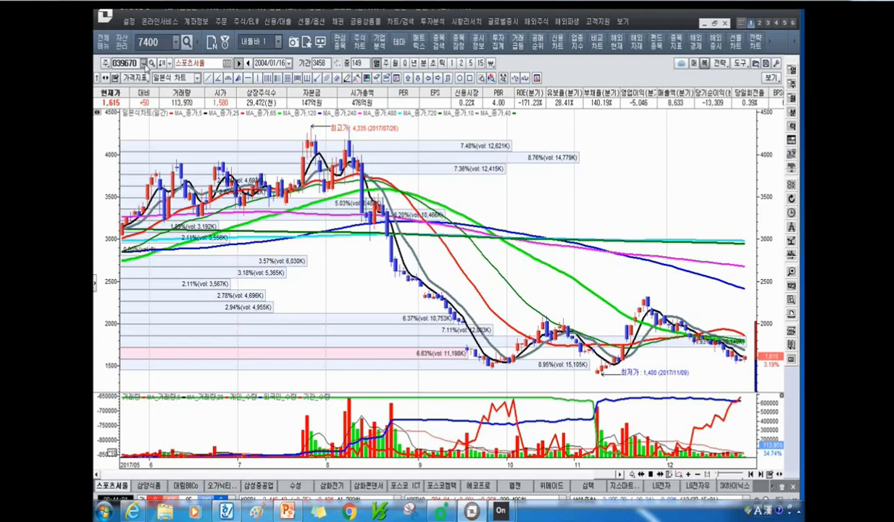
- Load the 삼양식품 chart and extend its displayed range back to March 2015
left_click(144, 63)
left_click(152, 95)
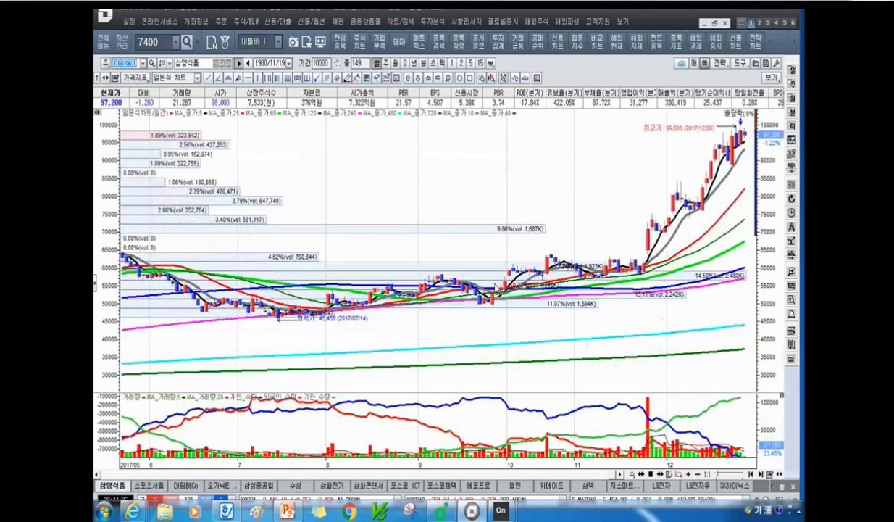
scroll(491, 303, "down", 5)
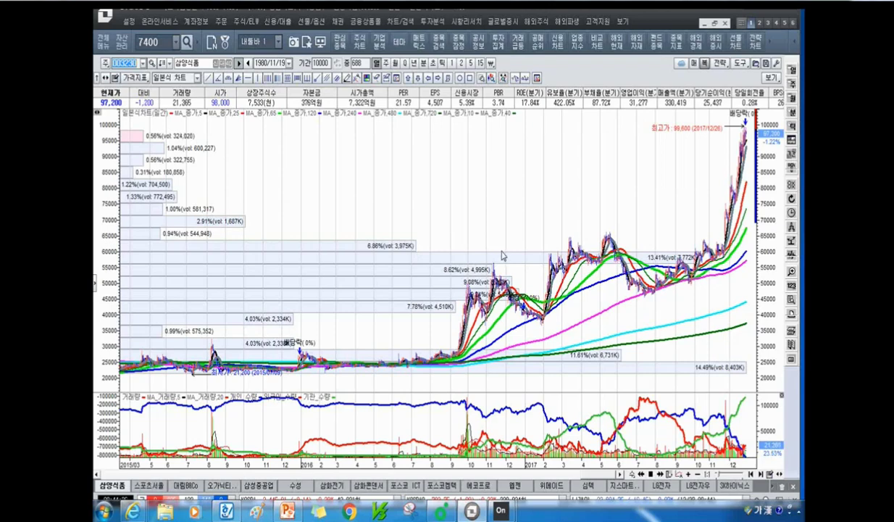
left_click(128, 342)
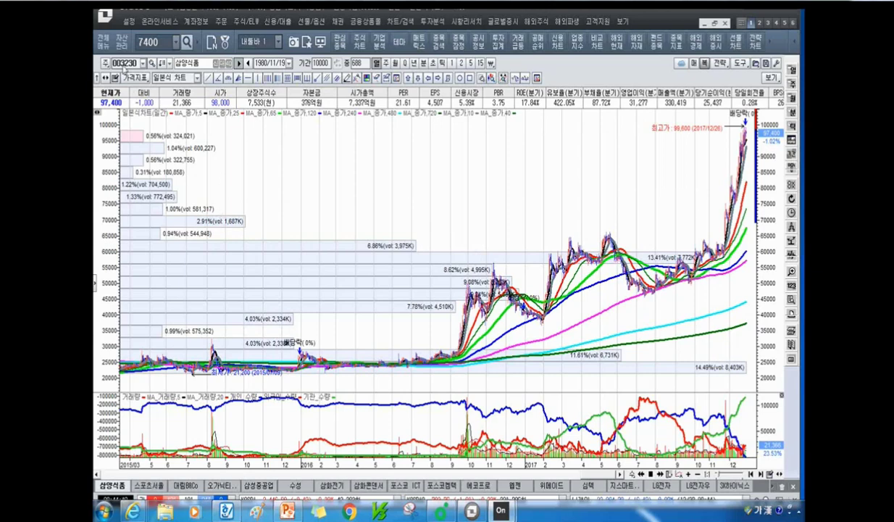
- Load the 서울리거 chart and inspect both its 2017 prices and the longer range from March 2015
left_click(125, 64)
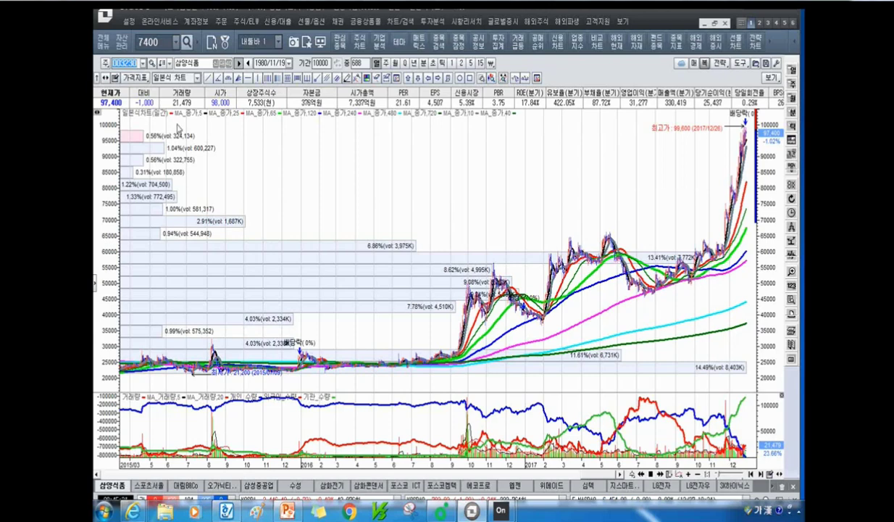
key("BackSpace")
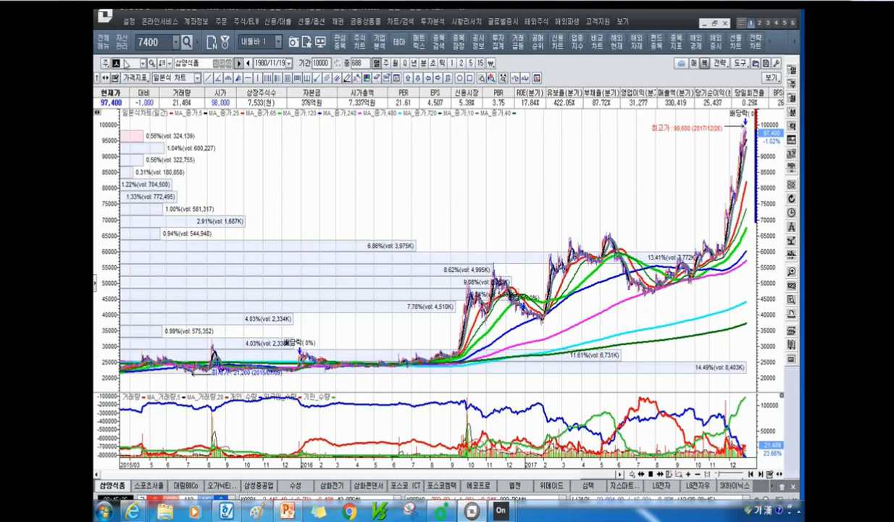
type("내물리거")
key("Return")
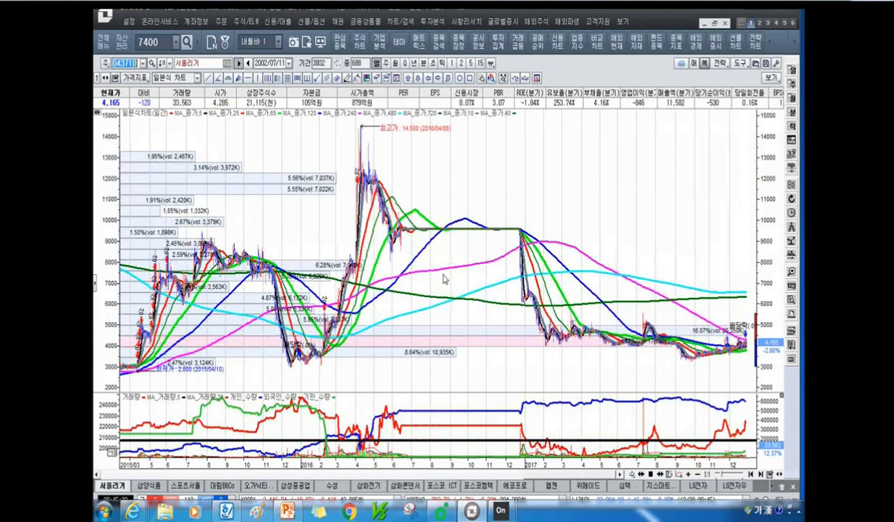
scroll(444, 279, "up", 5)
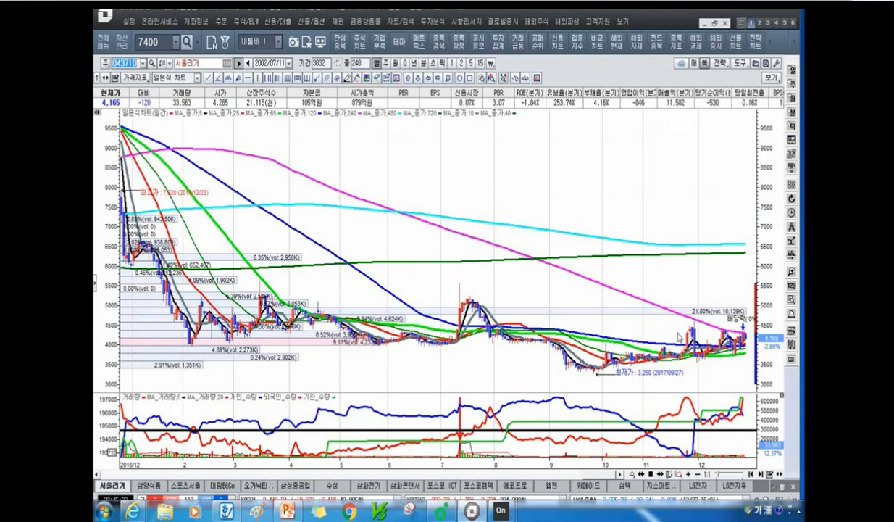
scroll(652, 324, "down", 5)
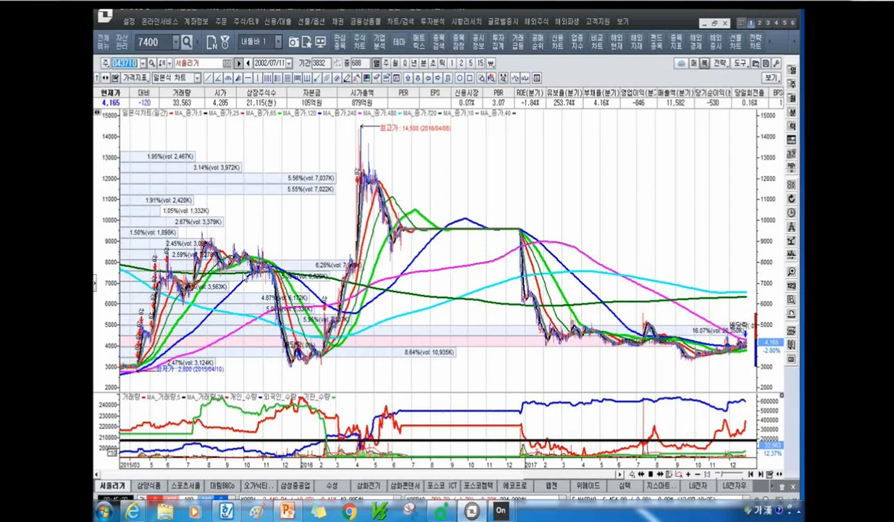
mouse_move(242, 274)
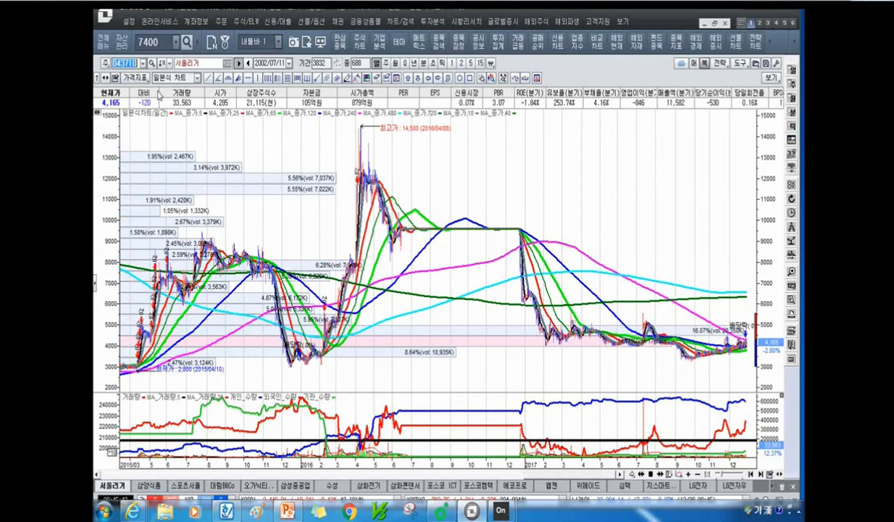
- Search the stock list for "kr" and load the KR모터스 chart
type("Kr")
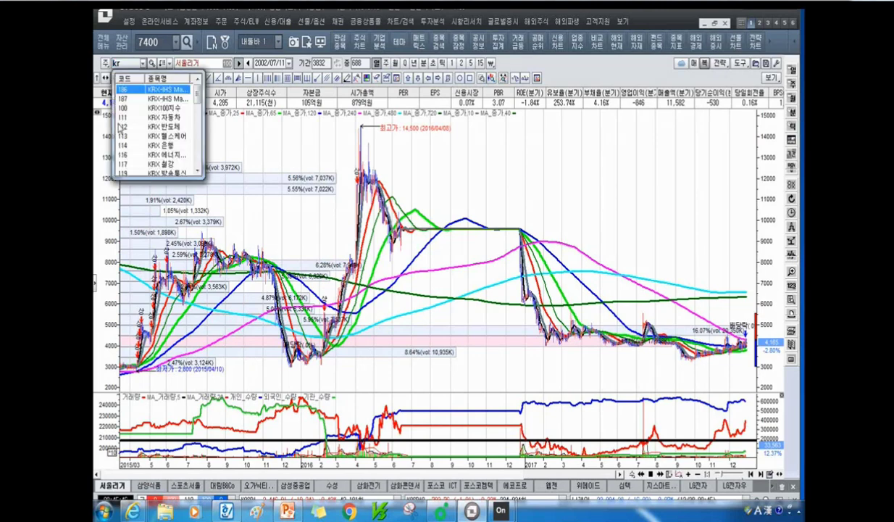
scroll(166, 137, "down", 10)
scroll(170, 152, "down", 1)
left_click(168, 140)
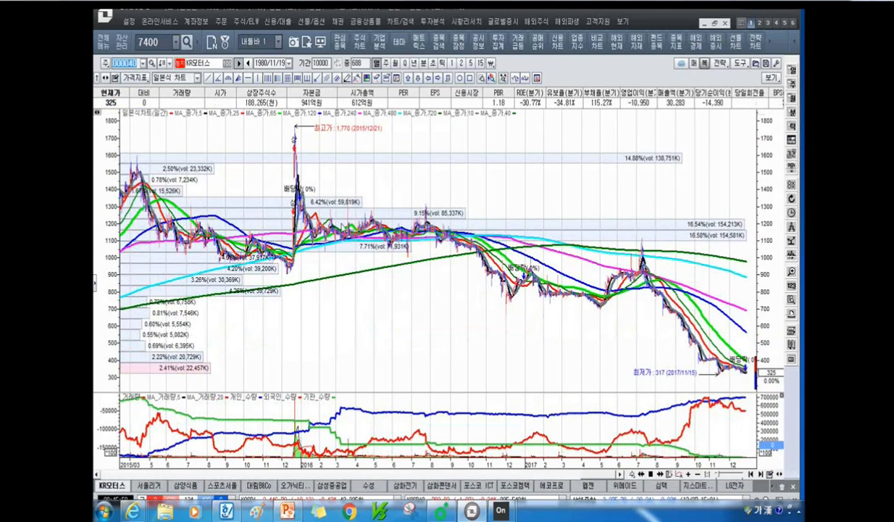
- Switch to the Excel simulation workbook and bring up the summary notes in rows 72 to 80 beside the first year columns
mouse_move(420, 230)
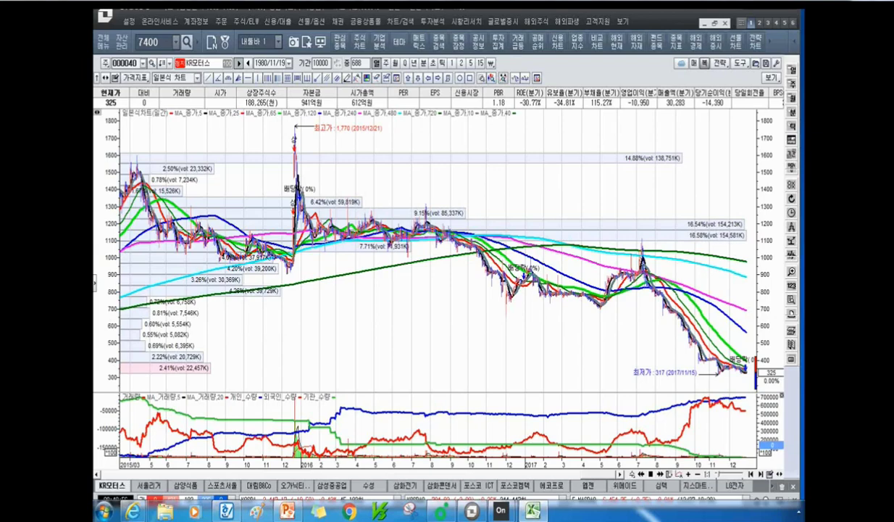
key("alt+Tab")
left_click_drag(667, 63, 650, 47)
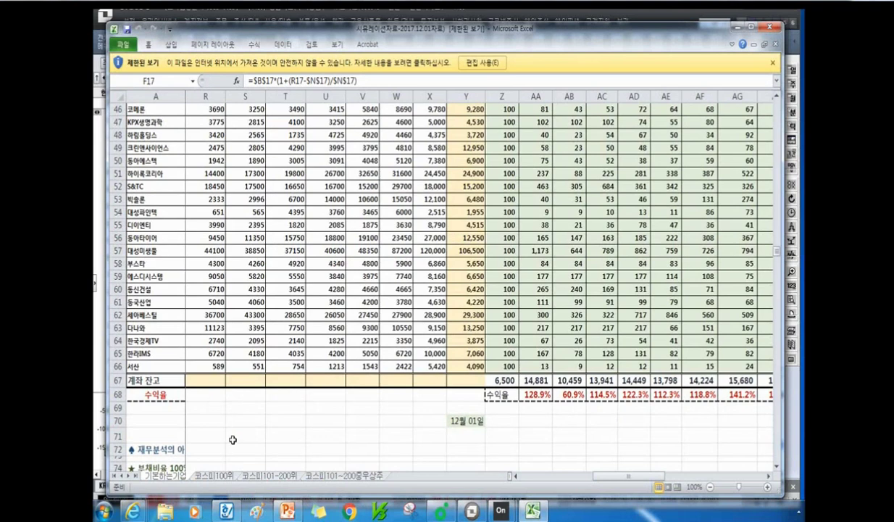
left_click(302, 433)
scroll(301, 431, "down", 3)
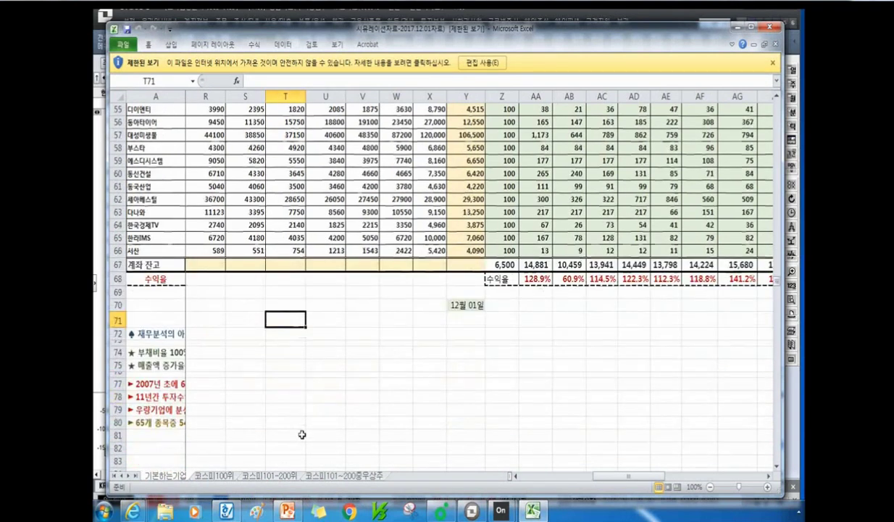
left_click_drag(610, 482, 527, 487)
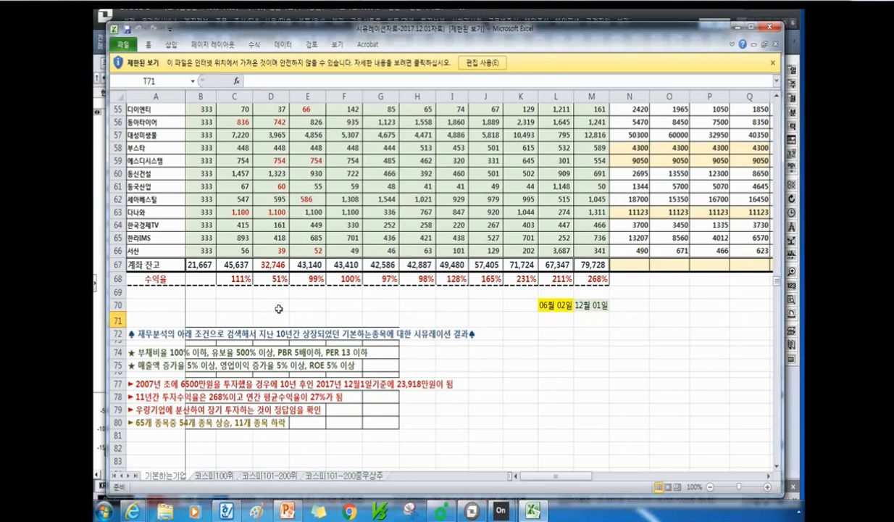
- Review the yearly values for each stock from row 1 down to the account balance, return rates and summary notes
scroll(276, 309, "up", 3)
scroll(203, 382, "up", 15)
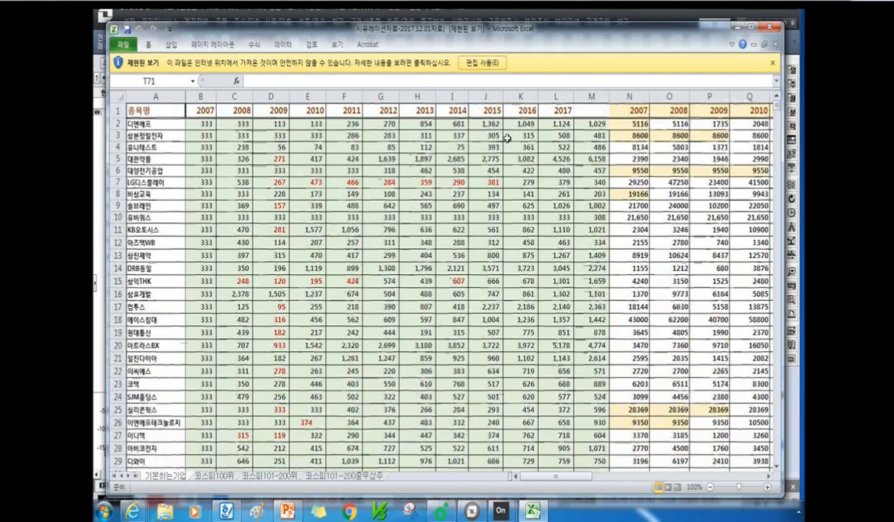
scroll(485, 225, "down", 9)
scroll(454, 250, "down", 7)
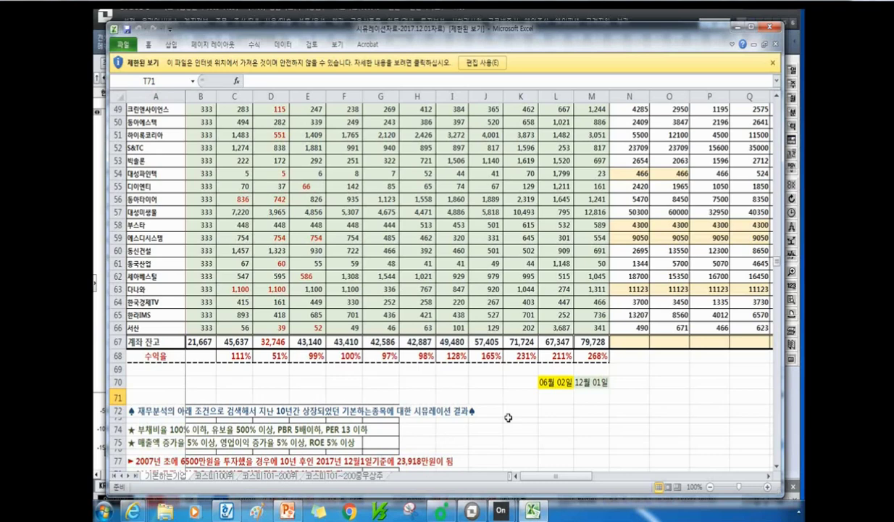
scroll(510, 419, "down", 1)
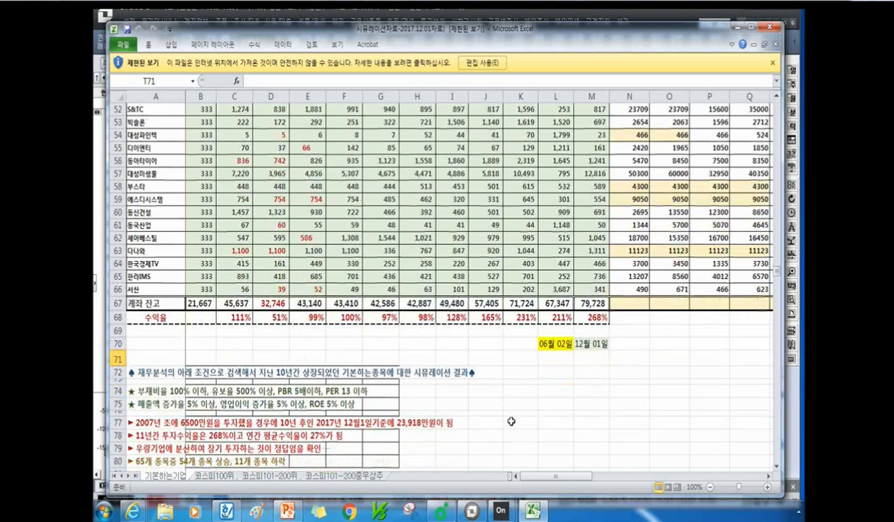
scroll(511, 420, "down", 1)
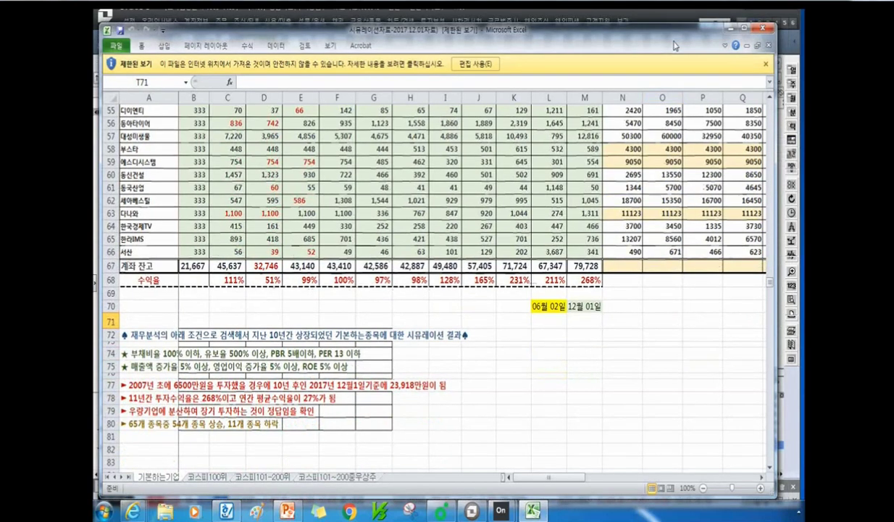
- Close the simulation workbook and switch to the PowerPoint presentation at slide 7
left_click(740, 28)
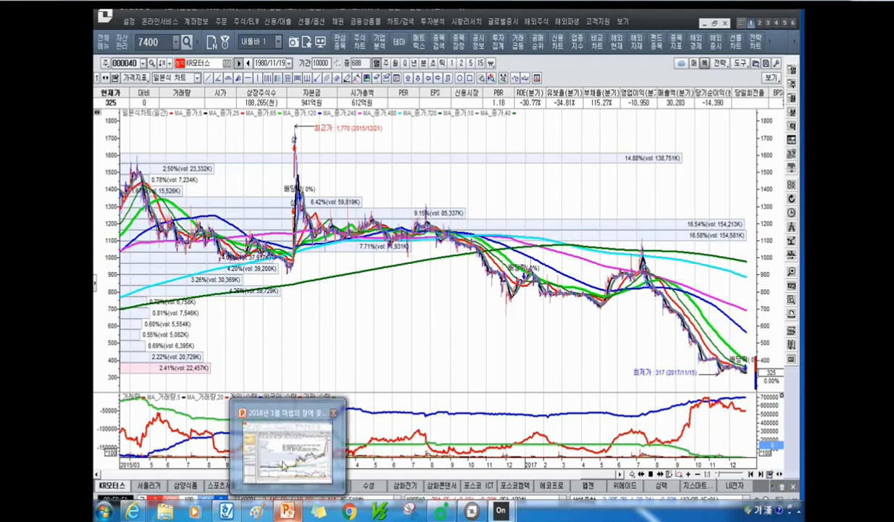
left_click(288, 511)
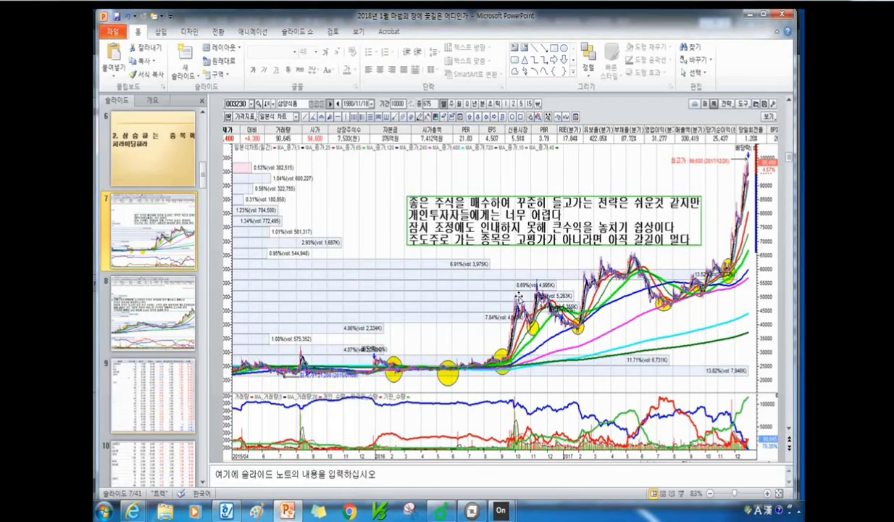